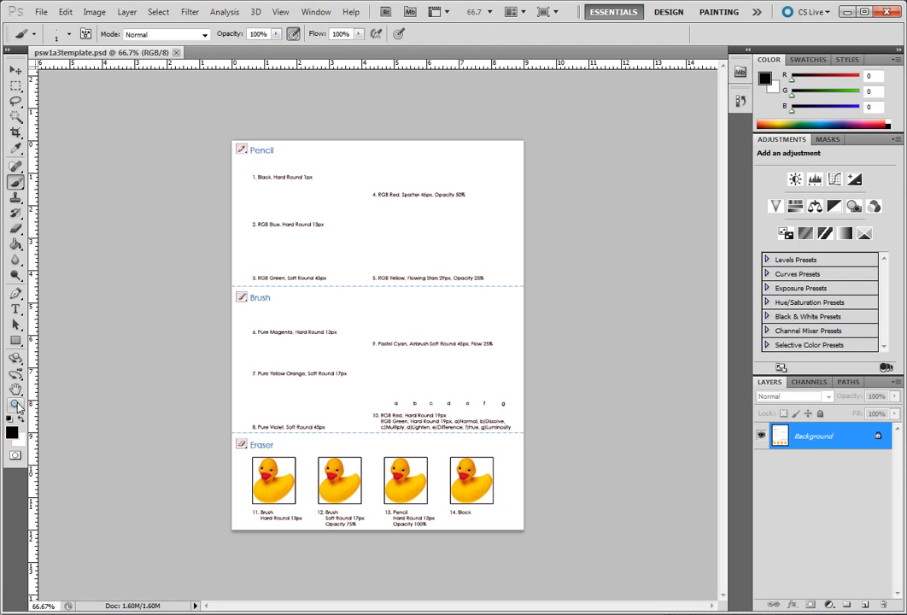
Step: Choose the Pencil tool with a 1 px hard round tip at 100% hardness, and undo the stray dot beside the Pencil heading
left_click_drag(269, 217, 310, 300)
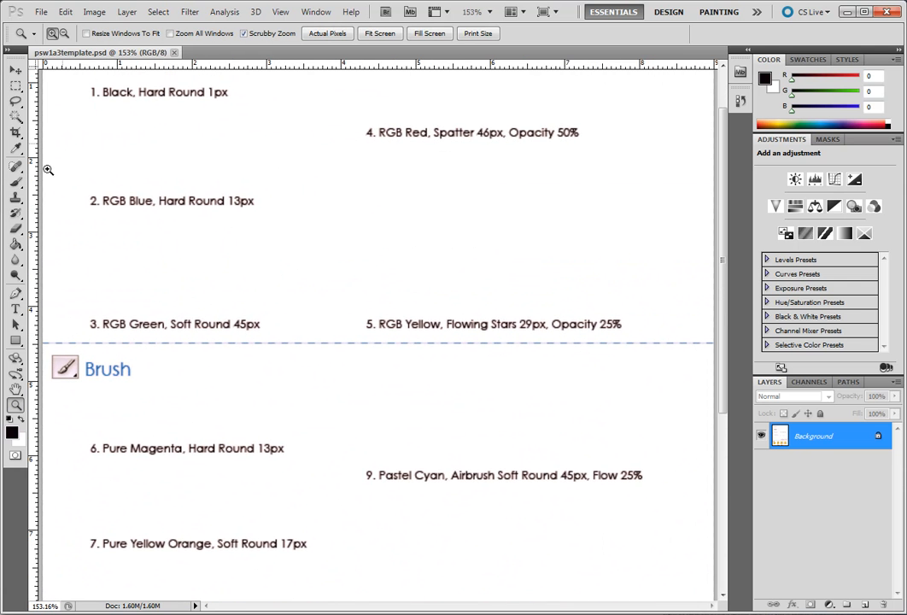
left_click(16, 388)
left_click_drag(196, 183, 200, 245)
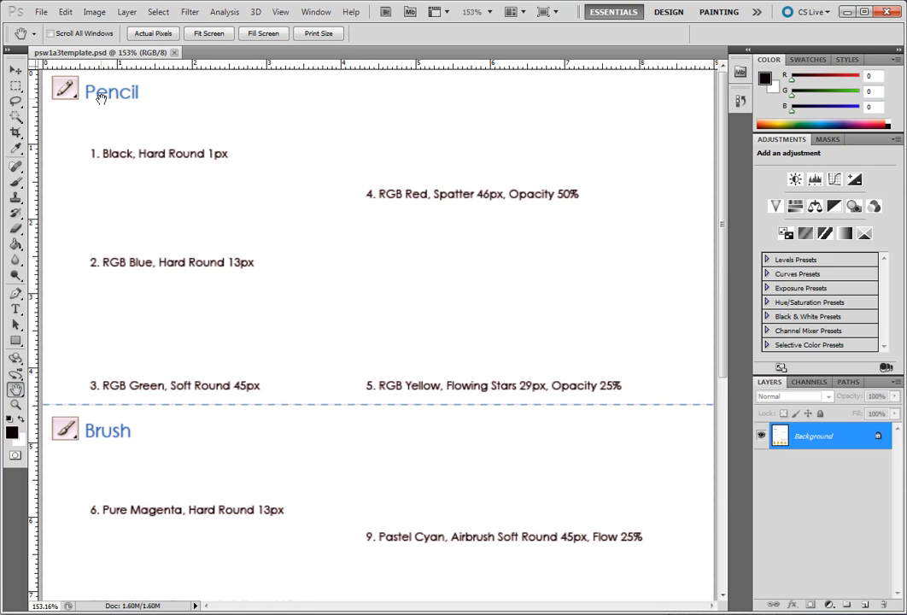
left_click(17, 181)
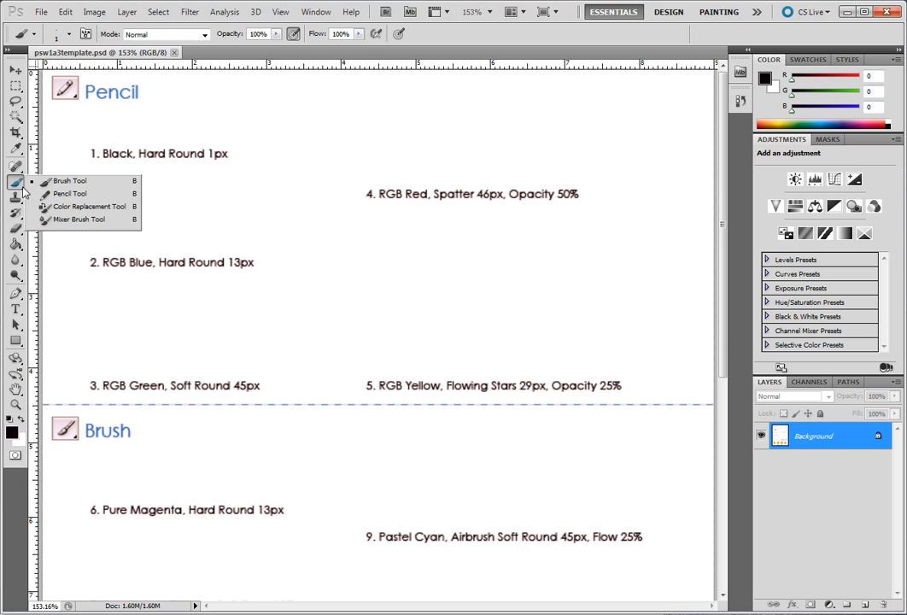
left_click(69, 193)
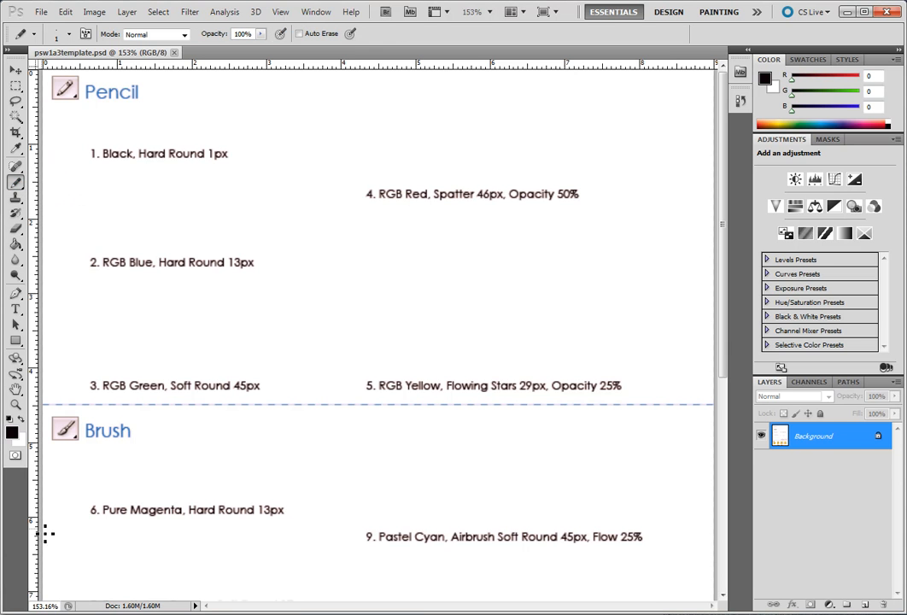
left_click(69, 34)
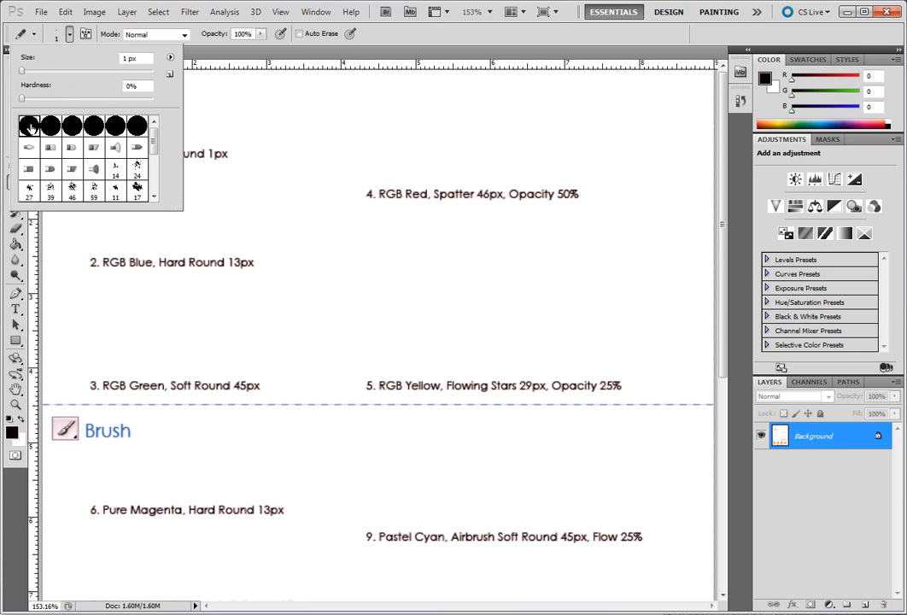
left_click_drag(23, 97, 154, 98)
left_click(198, 95)
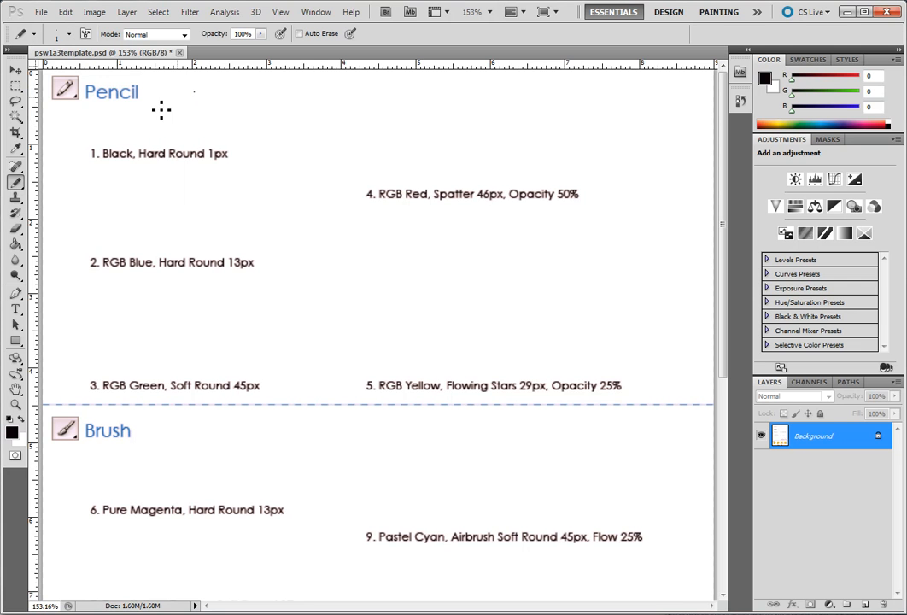
left_click(65, 12)
left_click(81, 20)
Step: Draw a black pencil dot and a separate straight horizontal line above the label "1. Black, Hard Round 1px"
left_click(91, 129)
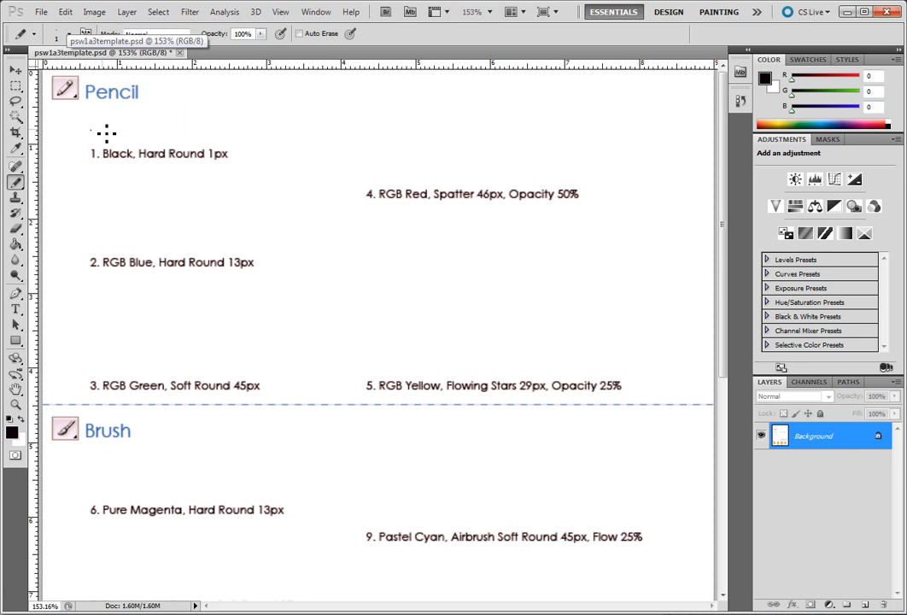
left_click_drag(106, 132, 227, 134)
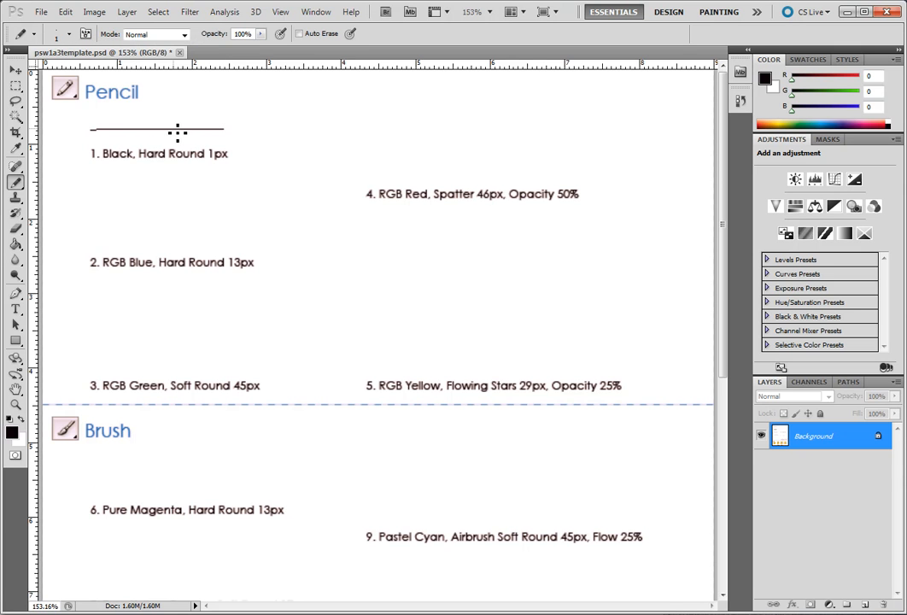
left_click(64, 12)
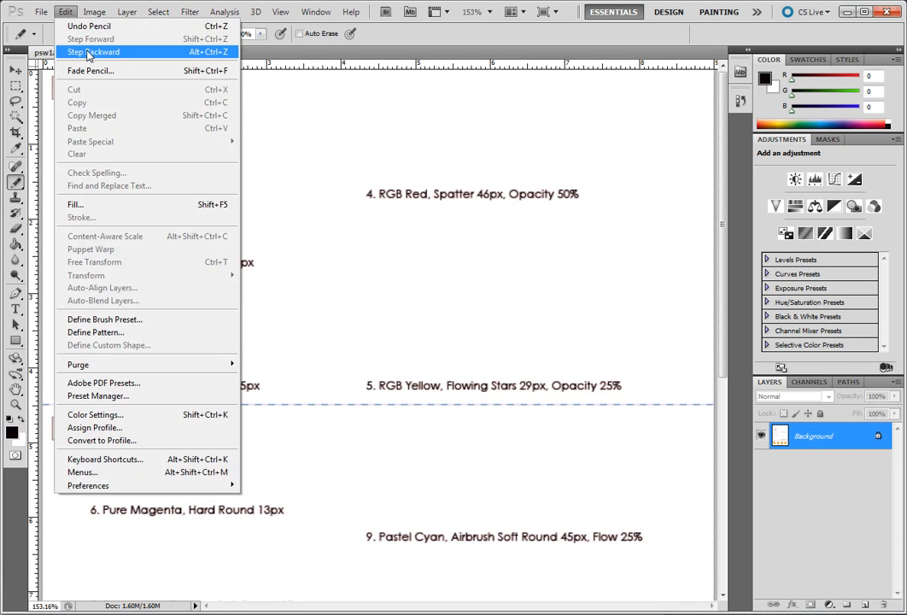
left_click(89, 53)
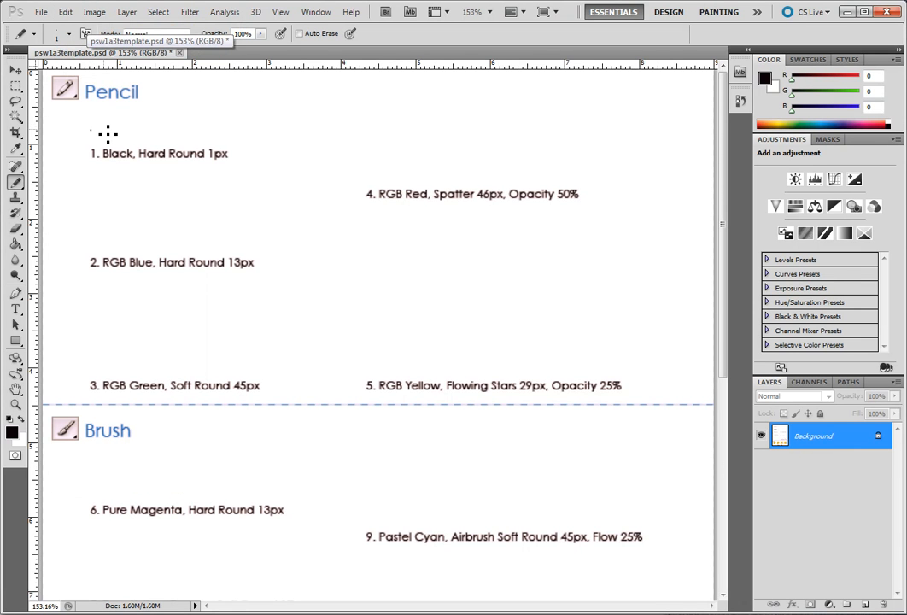
left_click_drag(102, 130, 226, 132)
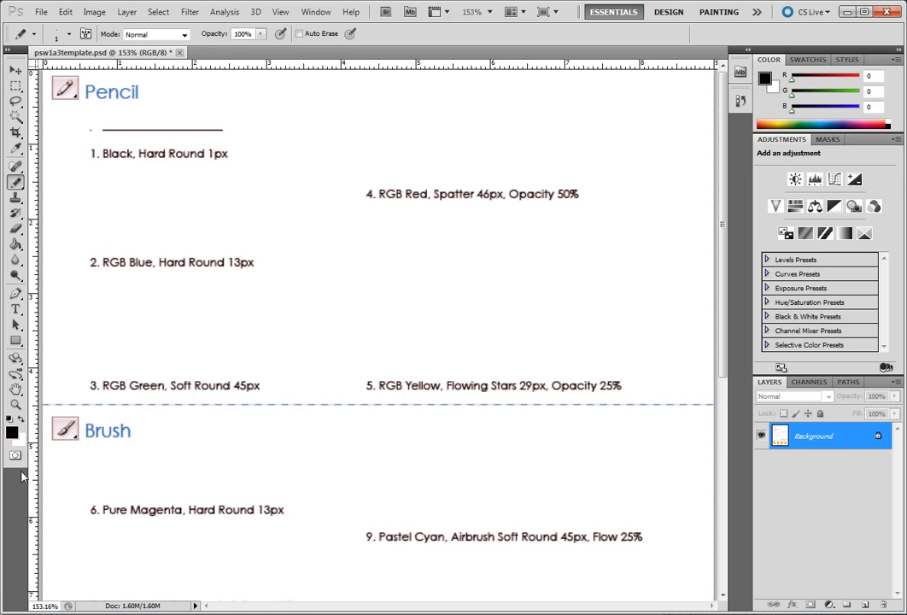
key("i")
left_click(11, 418)
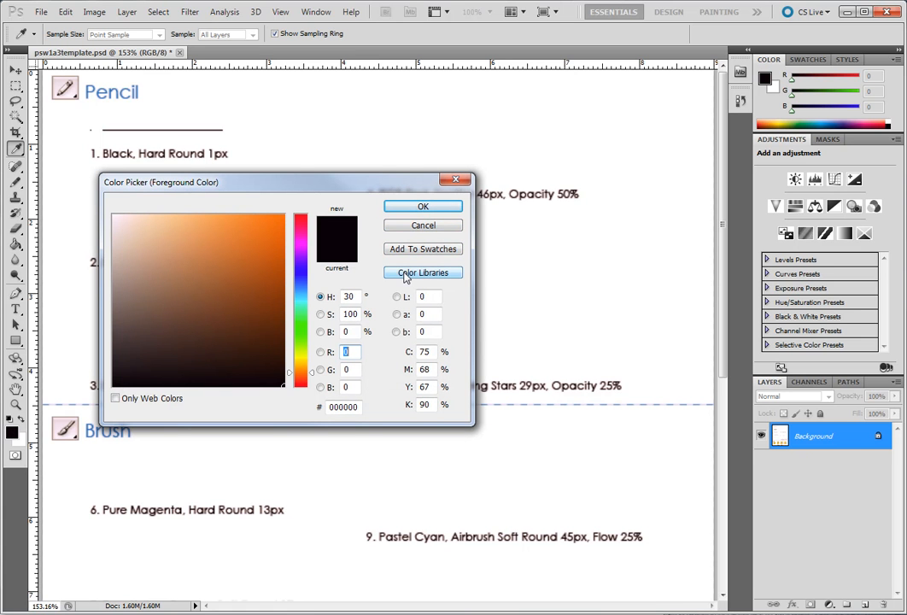
left_click(453, 179)
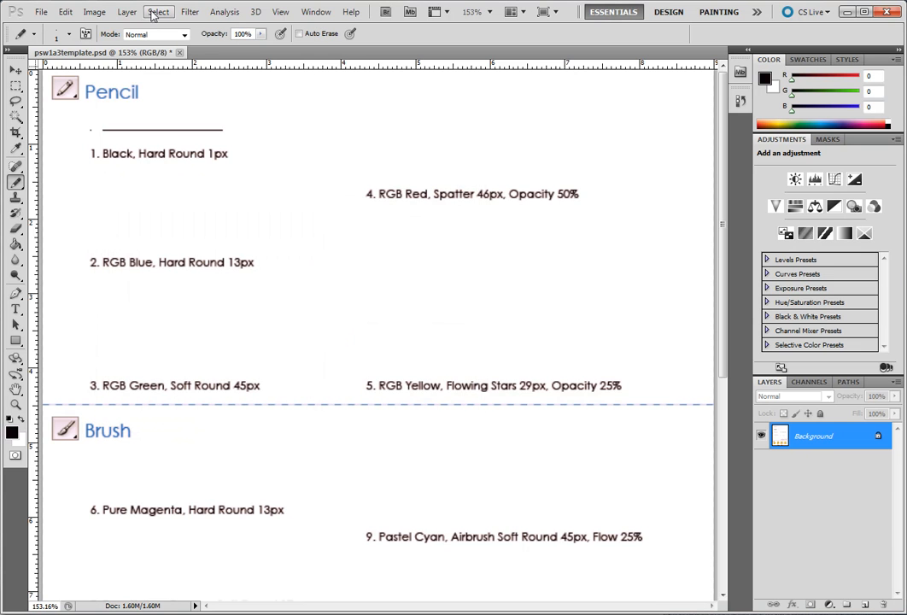
Step: Show the colour swatches, pick RGB blue as the foreground colour, and set the hard round pencil tip's size to 13 px
left_click(313, 14)
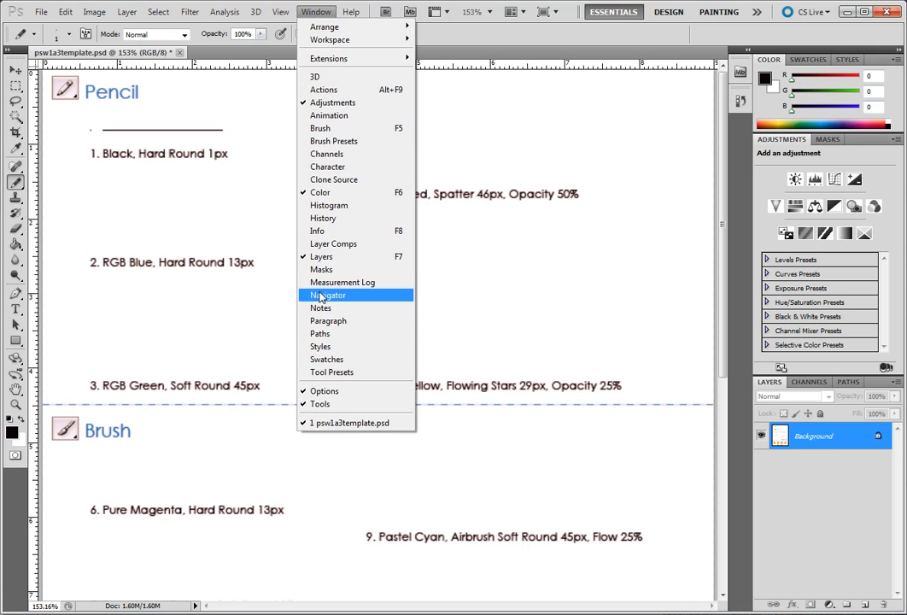
left_click(328, 359)
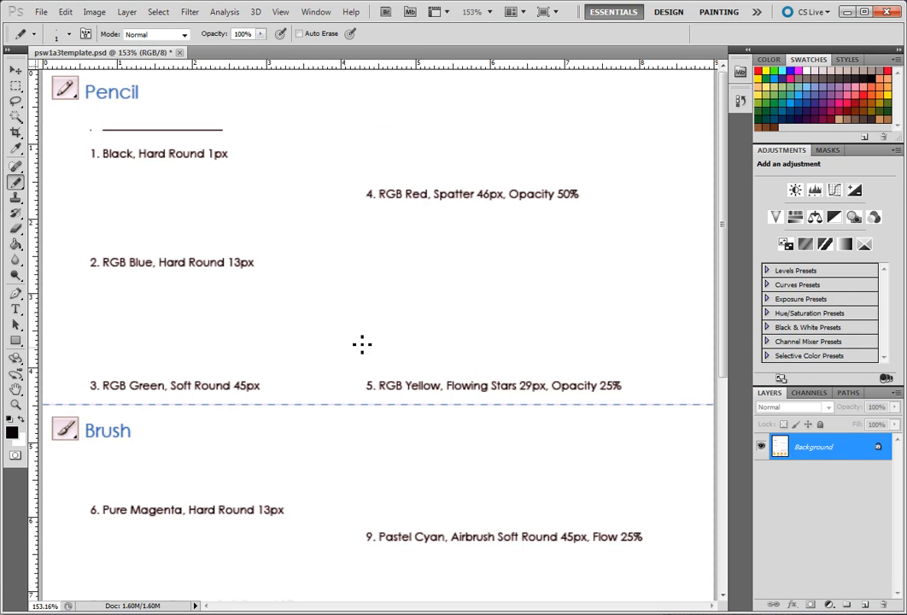
left_click(792, 71)
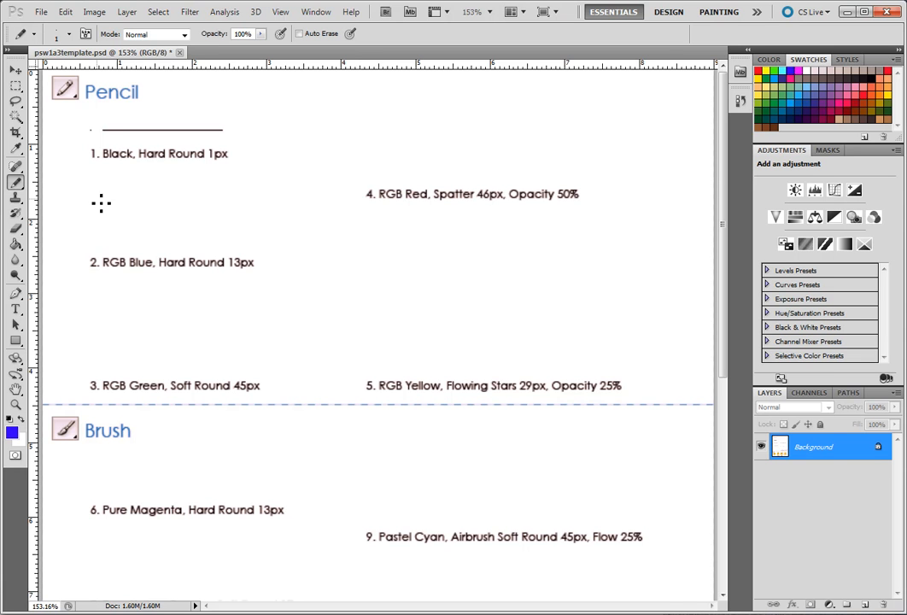
left_click(62, 35)
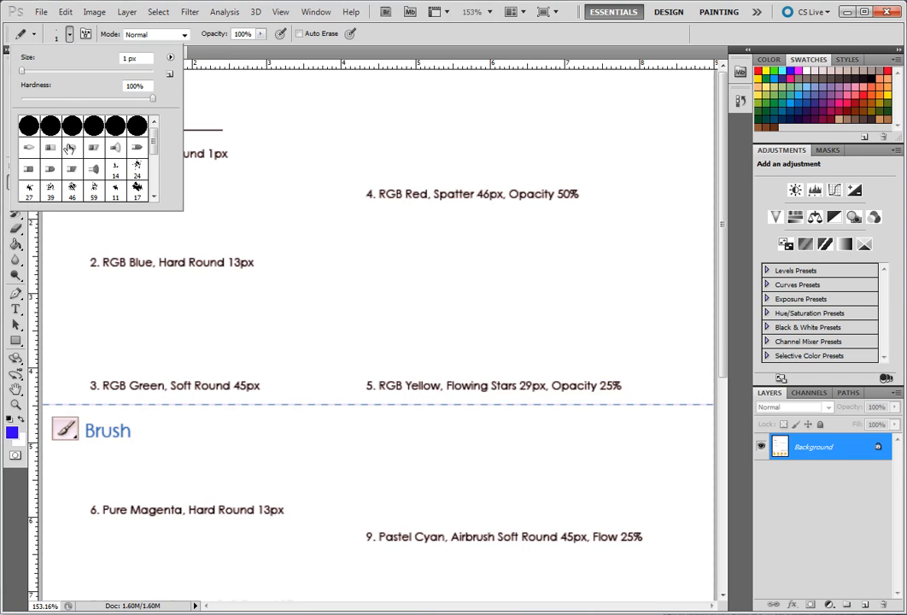
left_click_drag(21, 71, 43, 73)
left_click_drag(33, 70, 29, 69)
Step: Draw a blue dot and a separate straight horizontal stroke above the label "2. RGB Blue, Hard Round 13px"
left_click(95, 226)
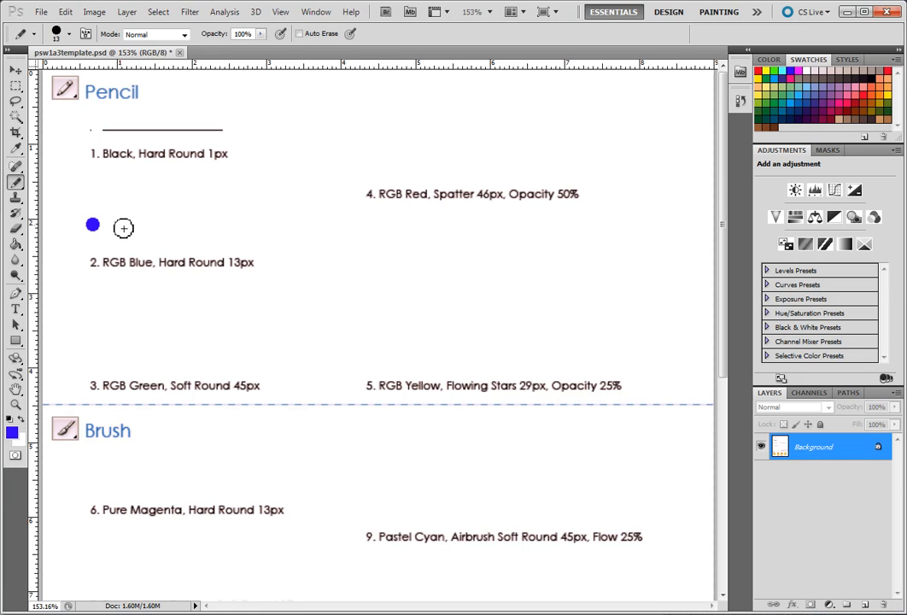
left_click_drag(123, 228, 236, 225)
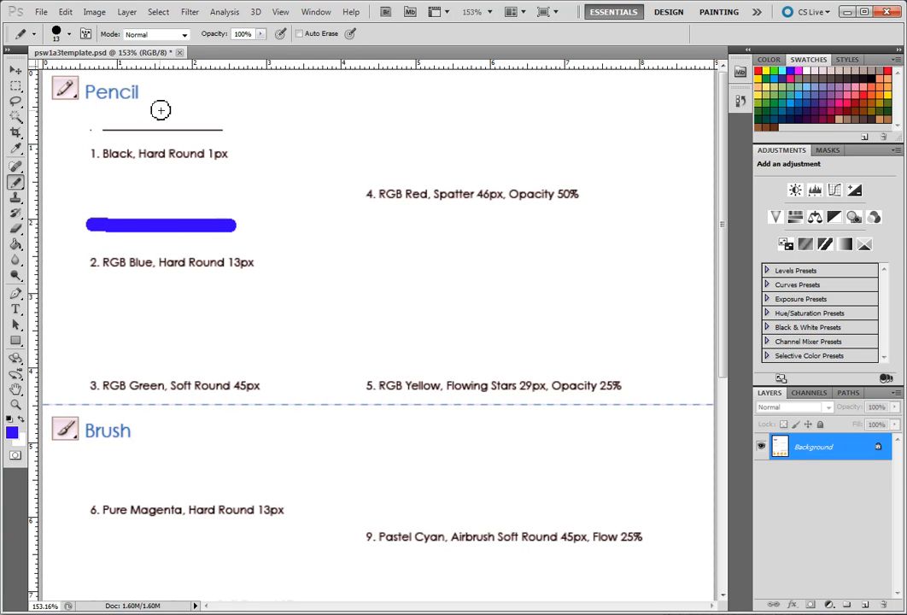
left_click(65, 12)
left_click(74, 26)
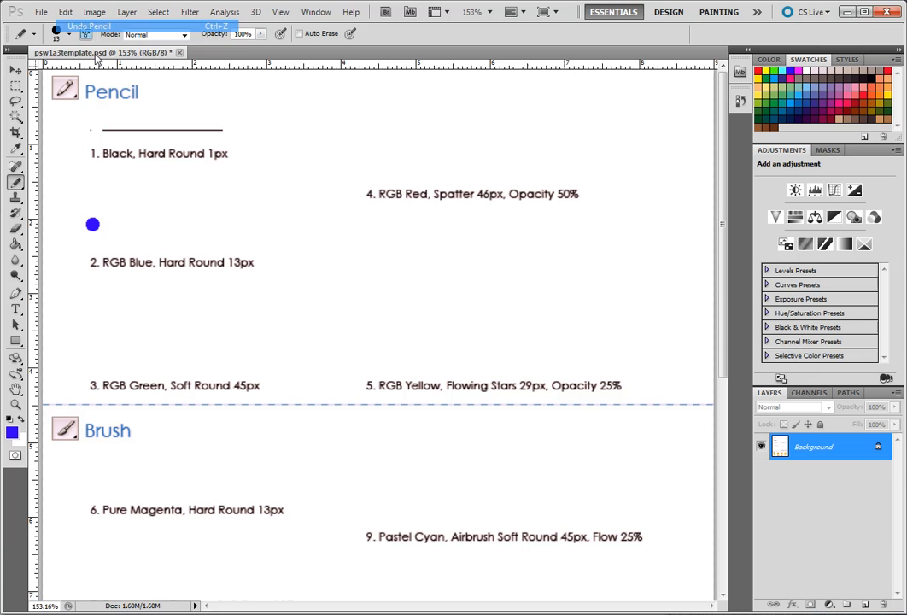
left_click_drag(125, 226, 244, 223)
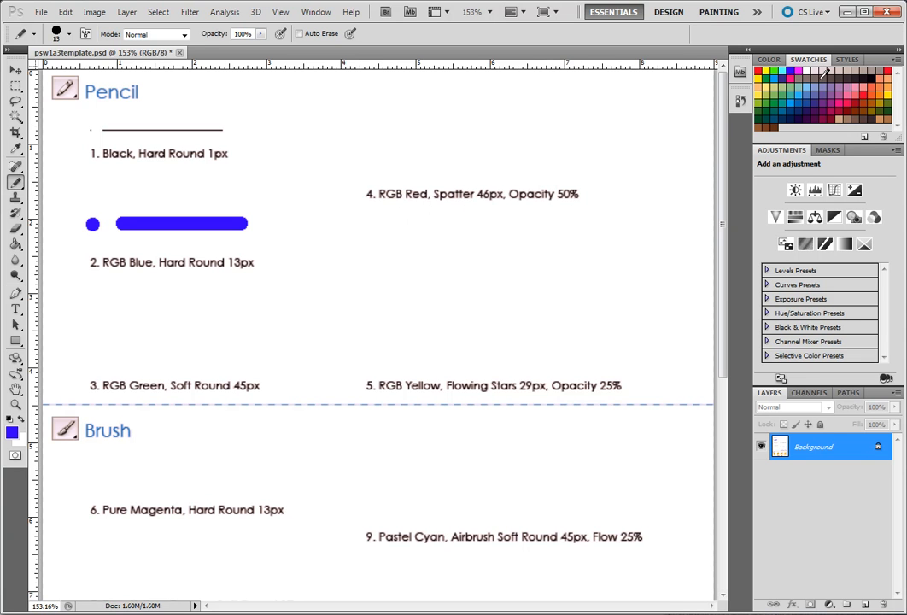
Step: Pick a red swatch as the foreground colour, choose the 27 px spatter tip for the pencil, and set its size to 46 px
left_click(888, 71)
left_click(69, 35)
left_click_drag(152, 138, 155, 155)
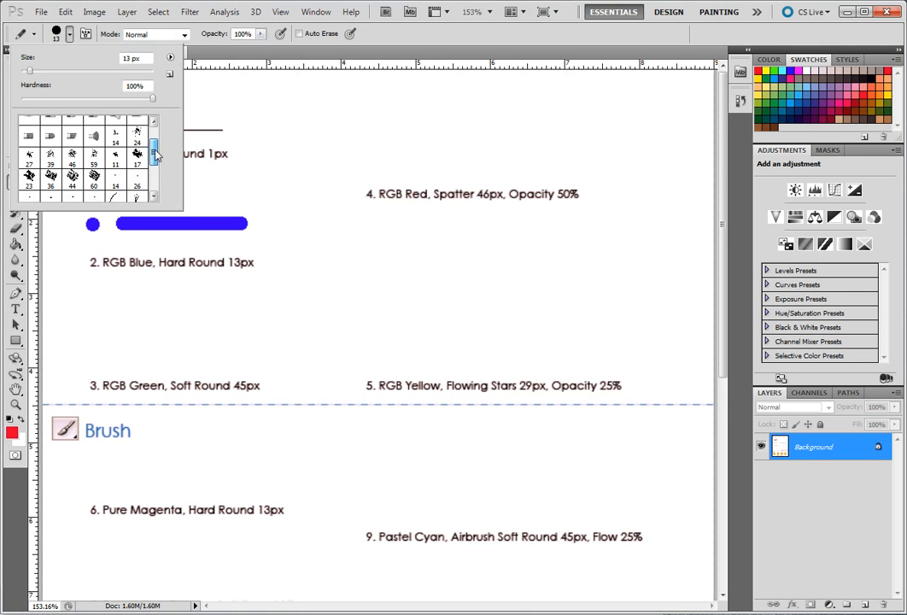
left_click(29, 159)
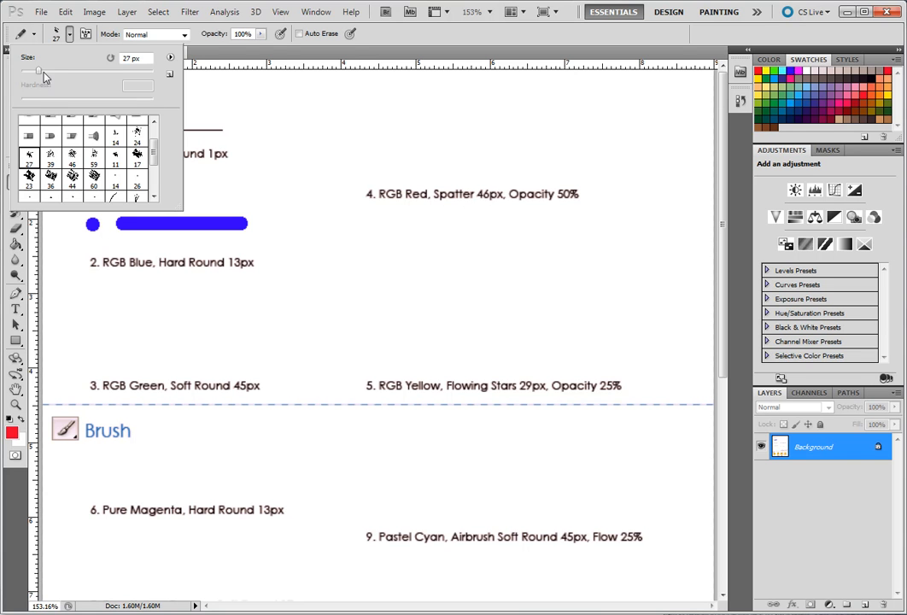
left_click_drag(40, 73, 51, 73)
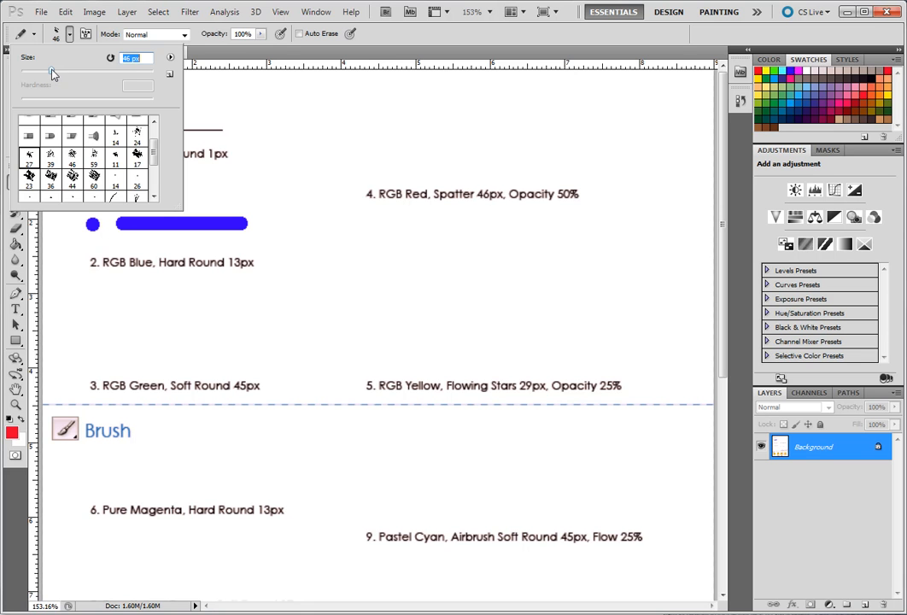
left_click(356, 142)
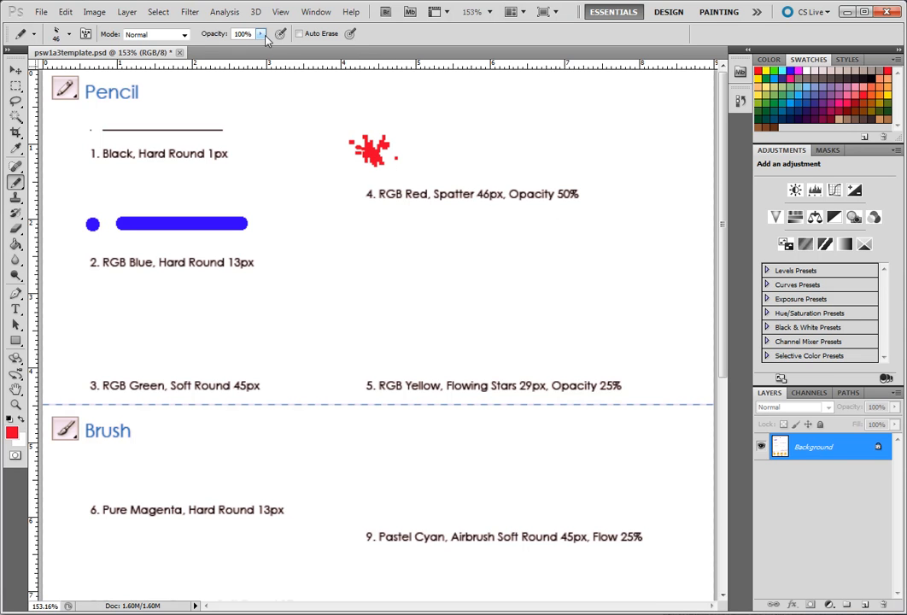
left_click(65, 12)
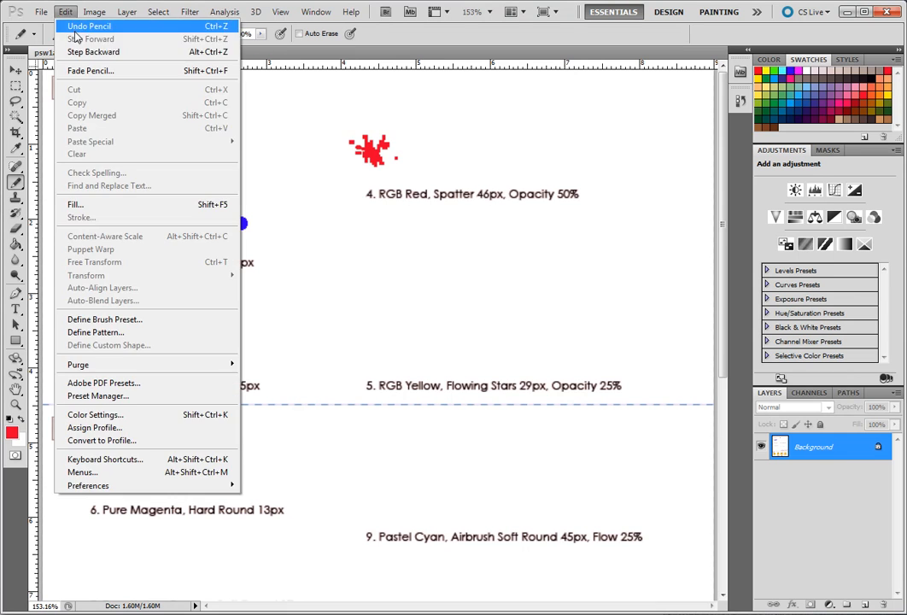
left_click(77, 28)
Step: Set the pencil opacity to 50% and draw a spatter dab and a separate horizontal stroke above the label for item 4
left_click(261, 34)
left_click_drag(260, 50, 232, 52)
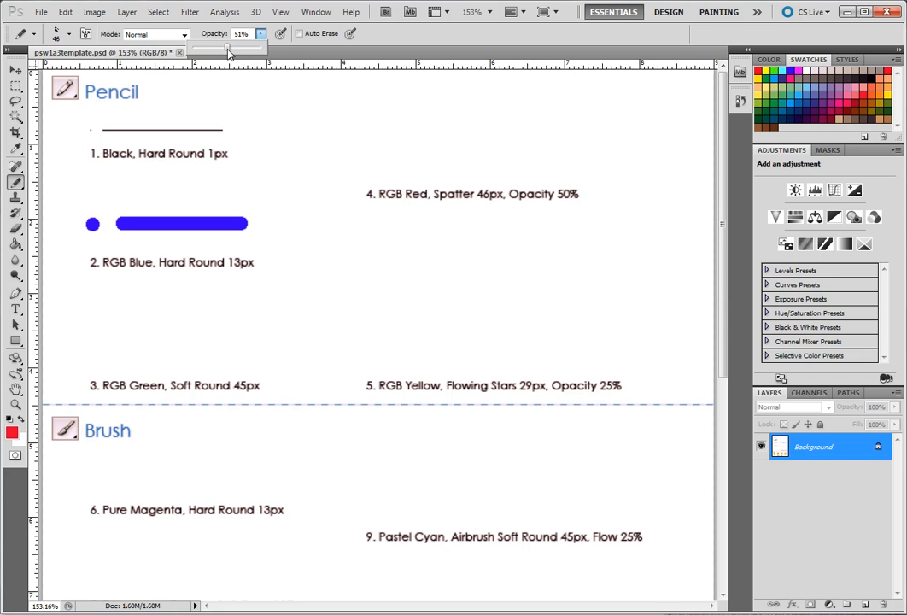
left_click(380, 148)
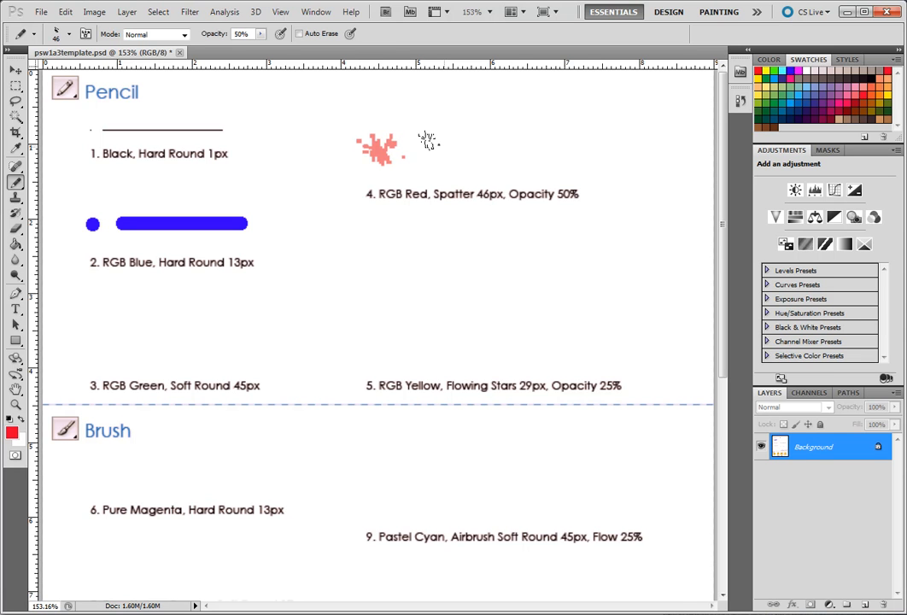
left_click_drag(391, 143, 461, 139)
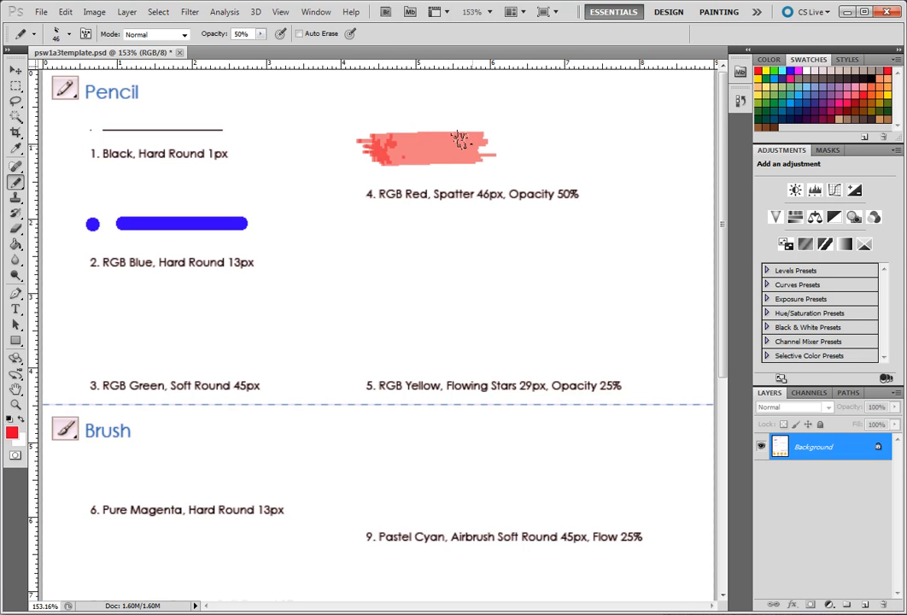
left_click(65, 12)
left_click(76, 27)
left_click_drag(422, 143, 556, 149)
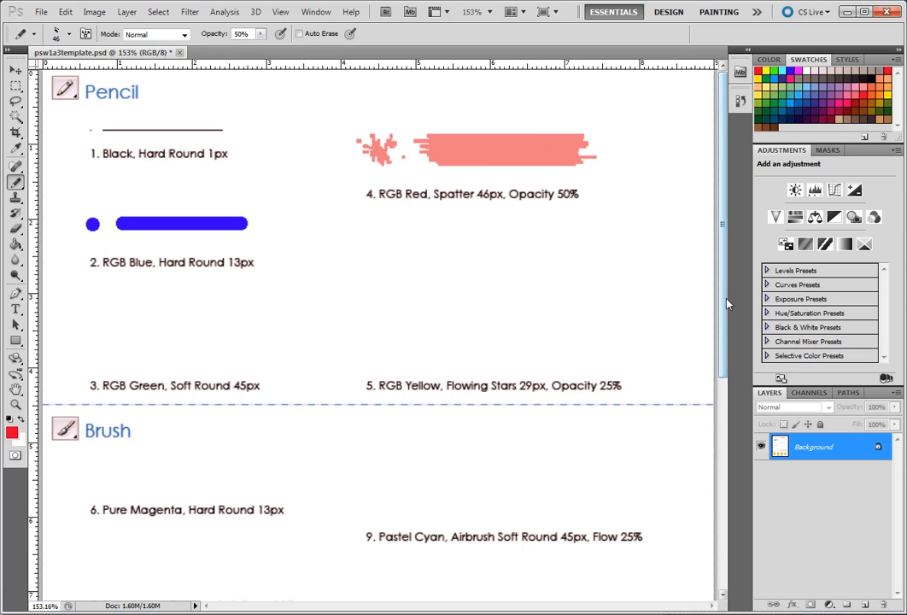
Step: Open the Save As dialog for the document and show the available file formats
left_click_drag(721, 297, 726, 504)
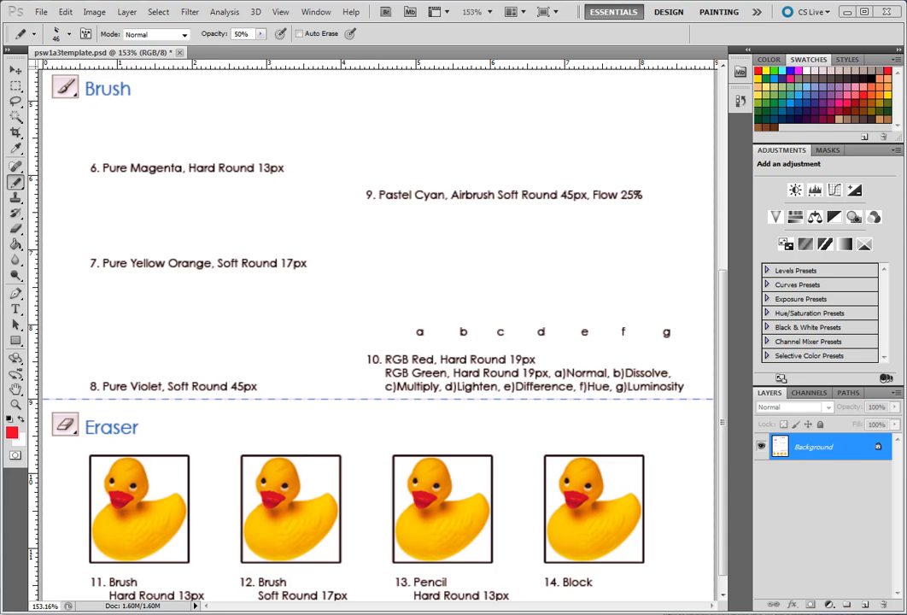
left_click(42, 12)
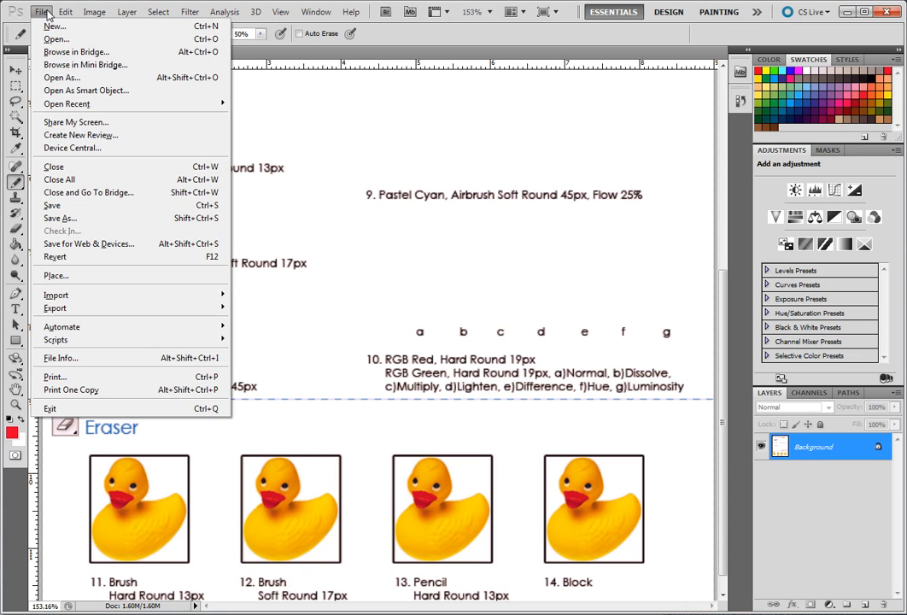
left_click(60, 218)
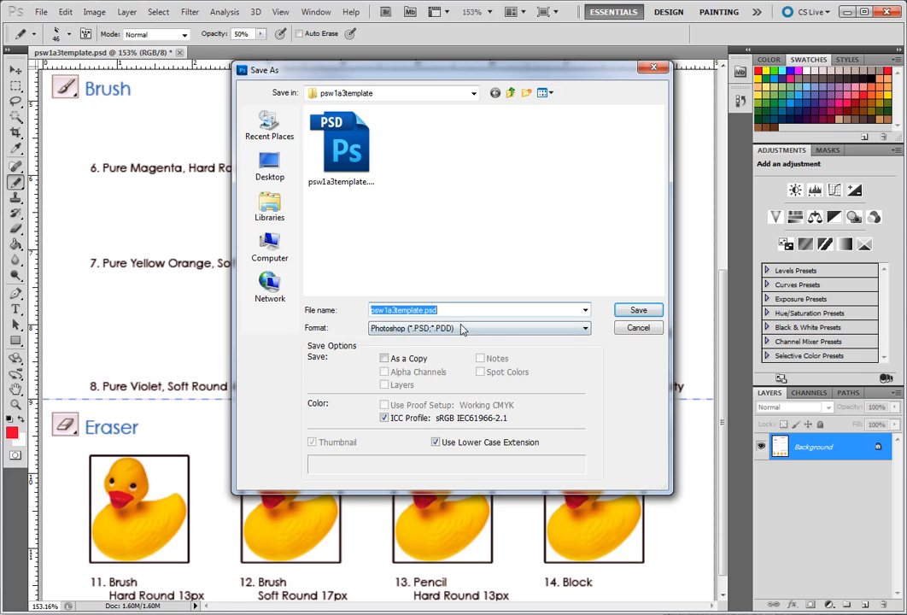
left_click(462, 327)
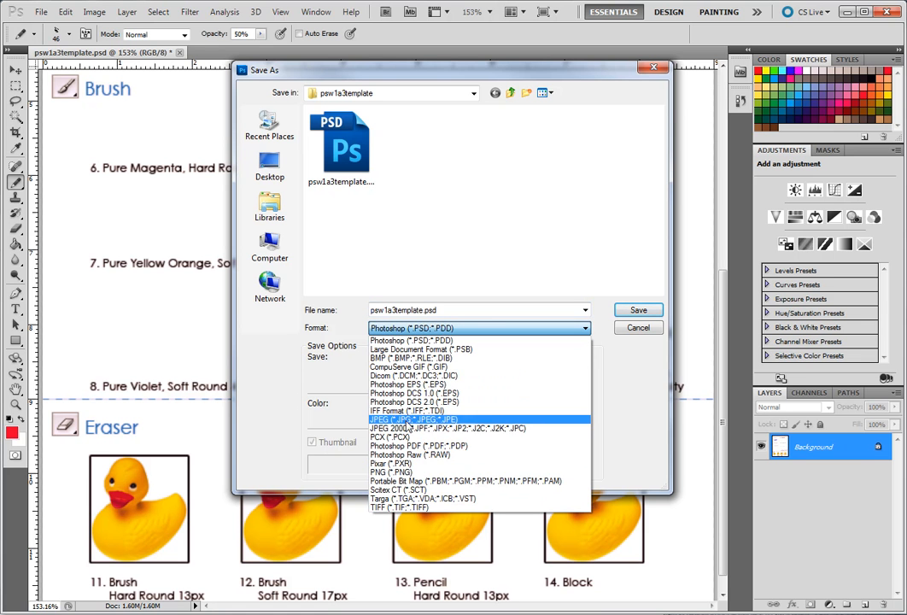